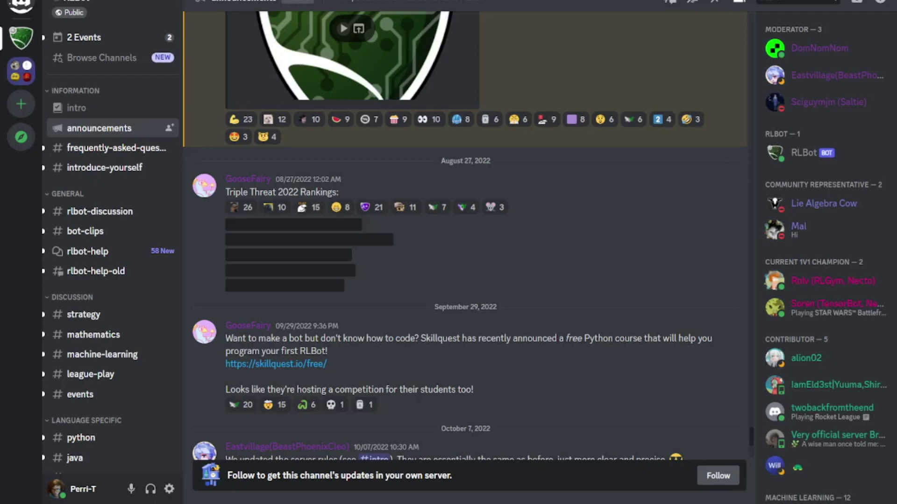
- Scroll Discord's user settings sidebar, then bring up betterdiscord.app in Firefox
left_click(169, 489)
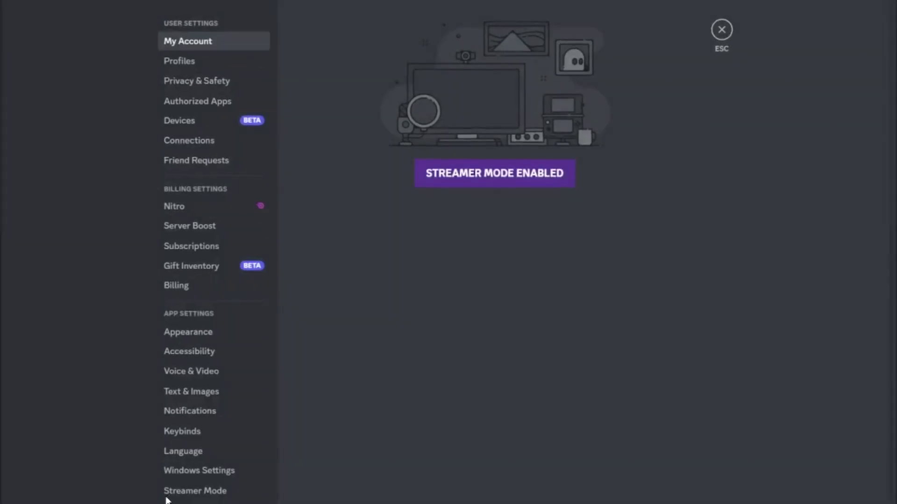
scroll(182, 403, "down", 6)
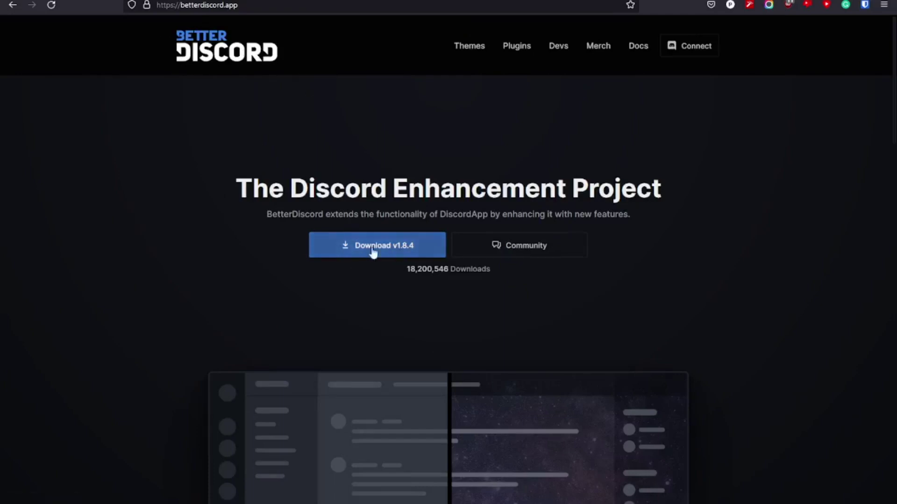
- Download BetterDiscord v1.8.4 (BetterDiscord-Windows.exe) and launch the installer
left_click(387, 246)
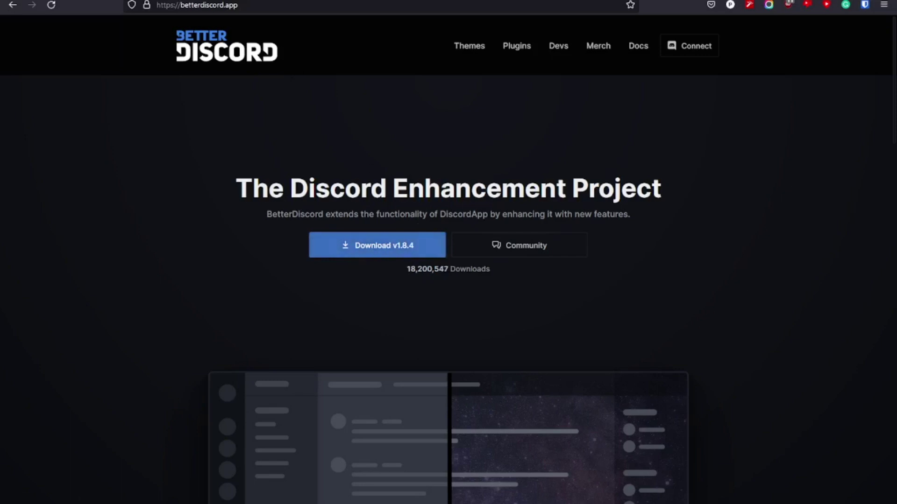
left_click(388, 246)
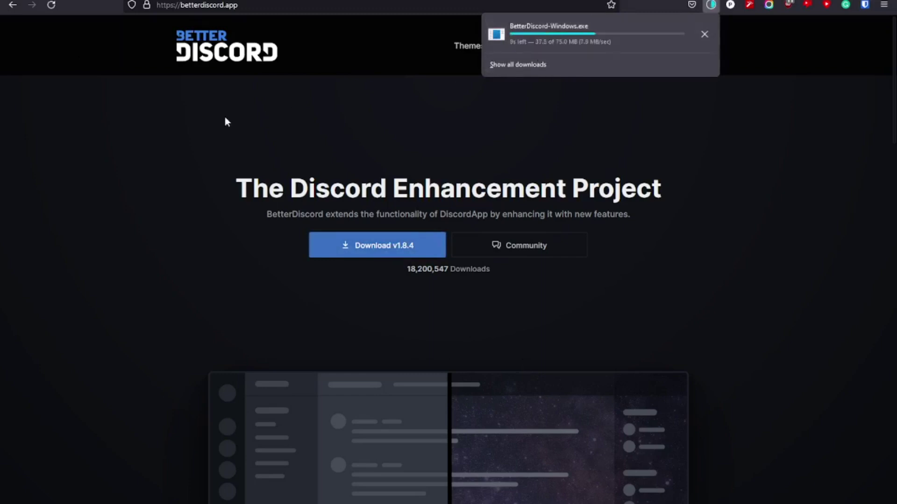
scroll(338, 176, "down", 15)
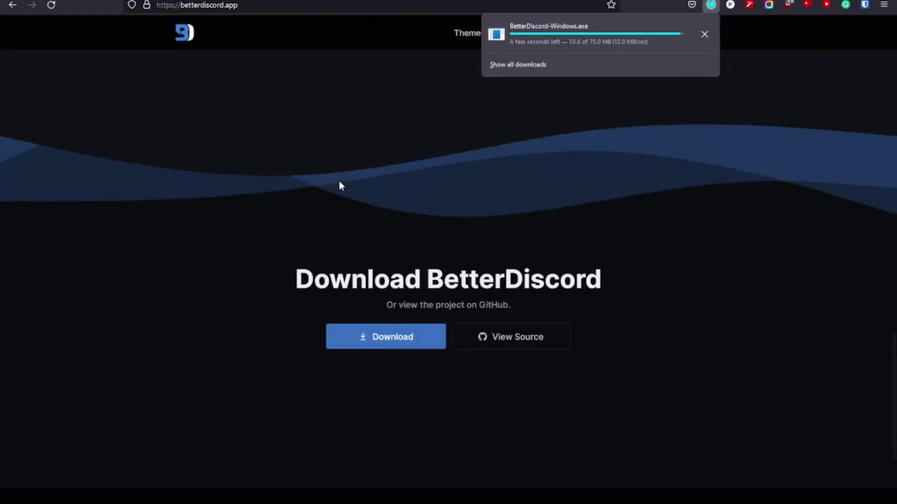
scroll(338, 180, "up", 15)
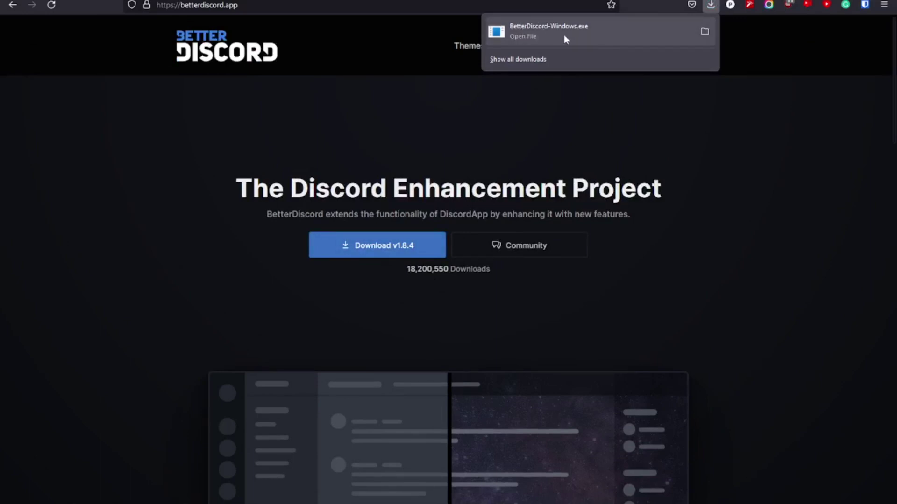
left_click(623, 32)
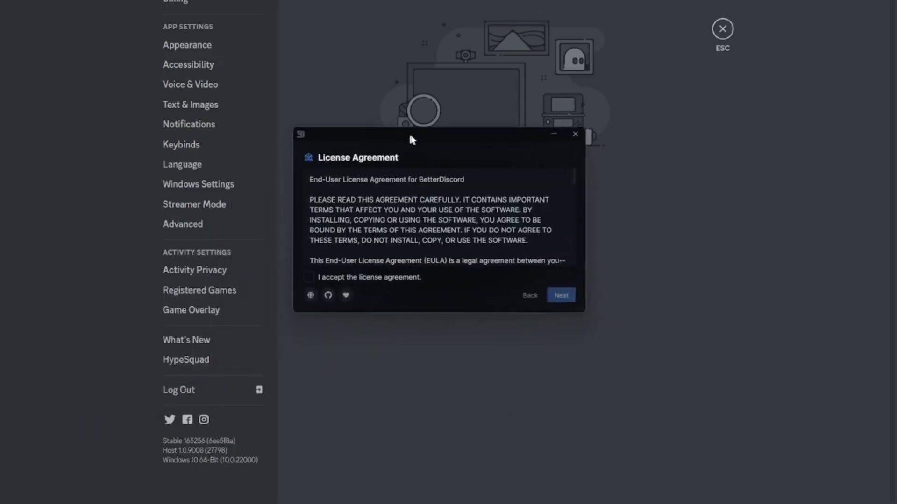
- Accept the license, choose Install BetterDiscord, and install it into the regular Discord
left_click(348, 278)
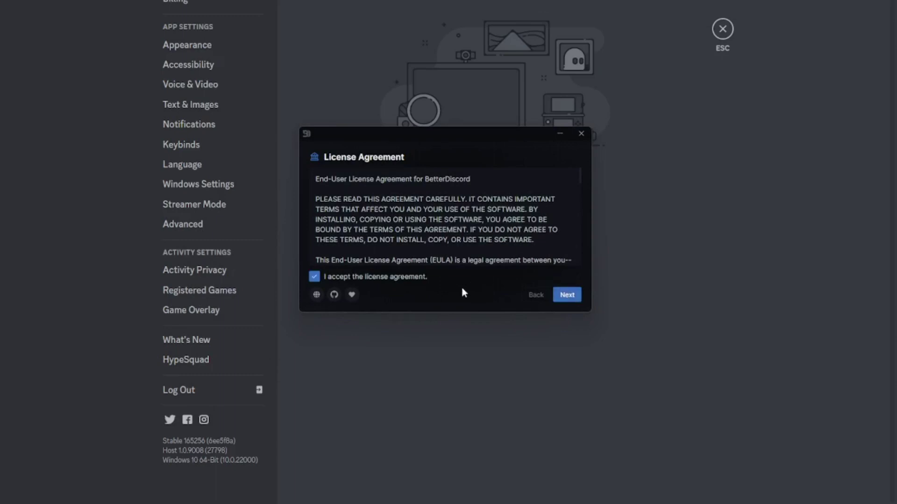
left_click(576, 297)
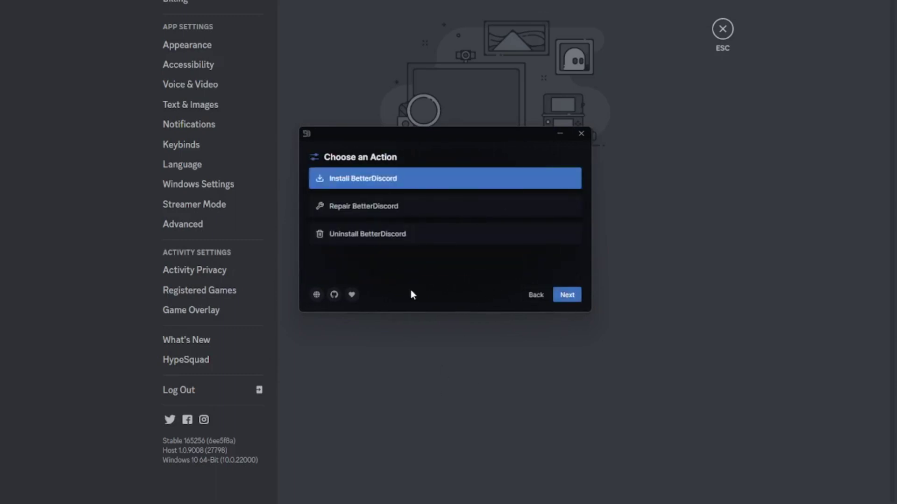
left_click(576, 296)
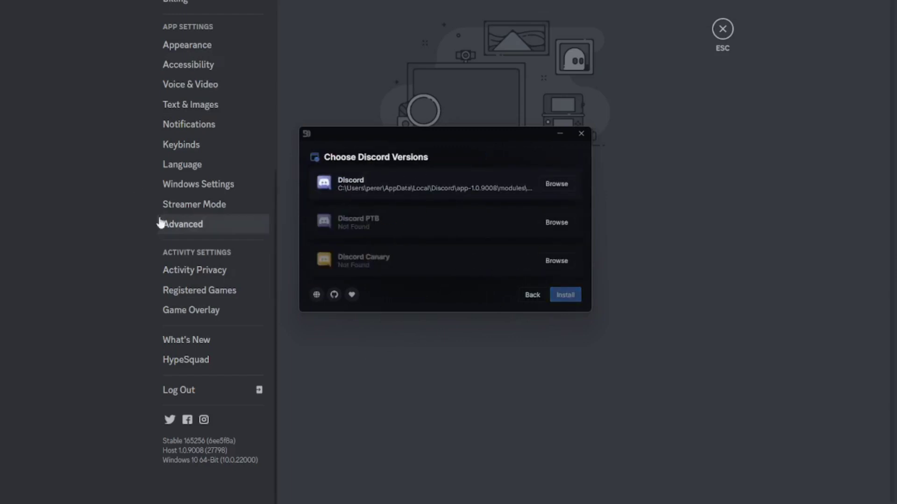
scroll(135, 243, "up", 5)
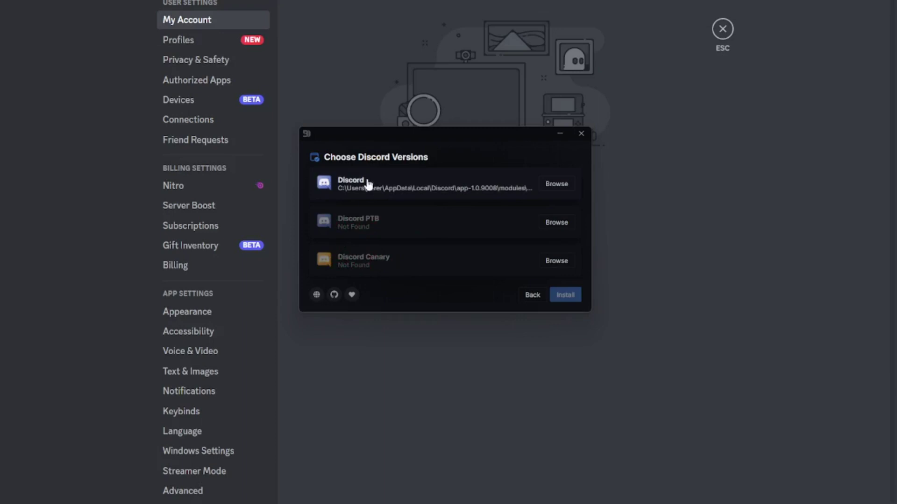
left_click(488, 194)
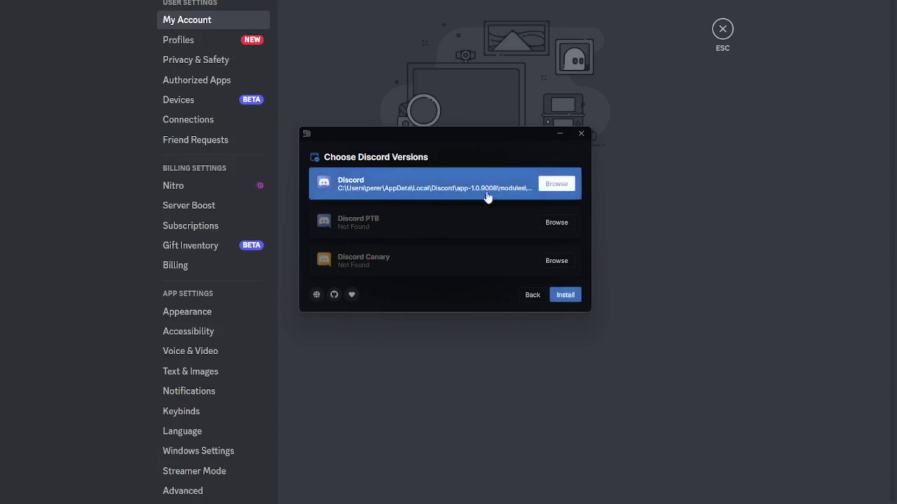
left_click(574, 296)
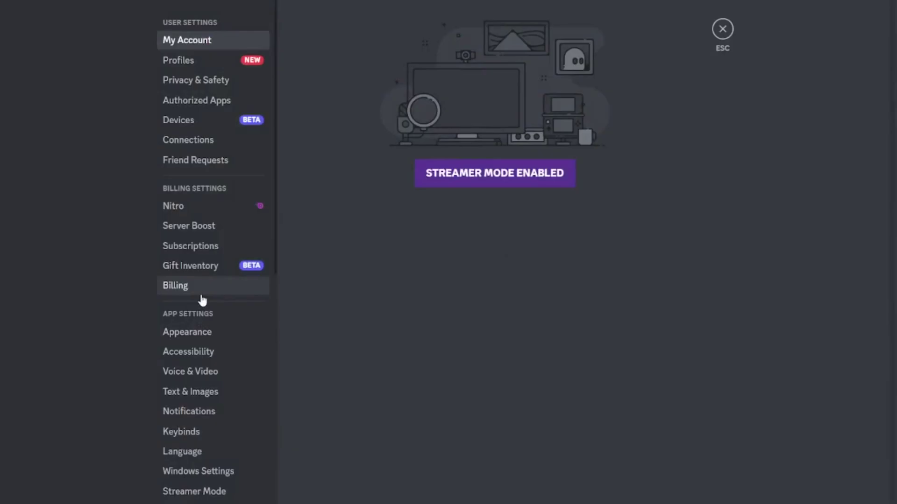
- Scroll the settings sidebar down to the new BetterDiscord section with Plugins and Themes
scroll(202, 300, "down", 9)
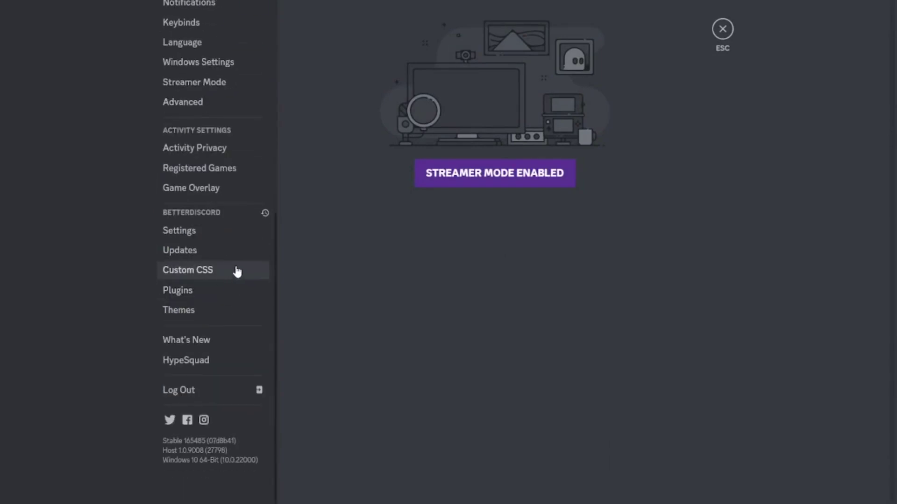
scroll(225, 196, "up", 7)
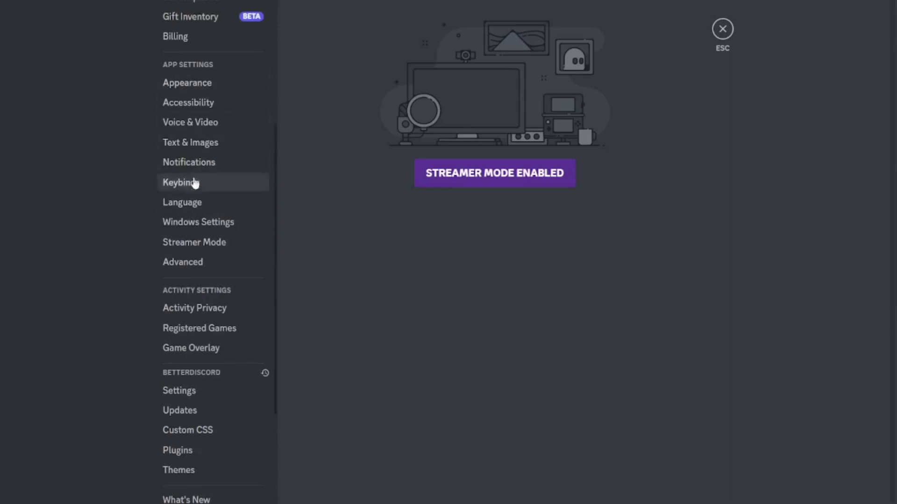
scroll(187, 336, "down", 2)
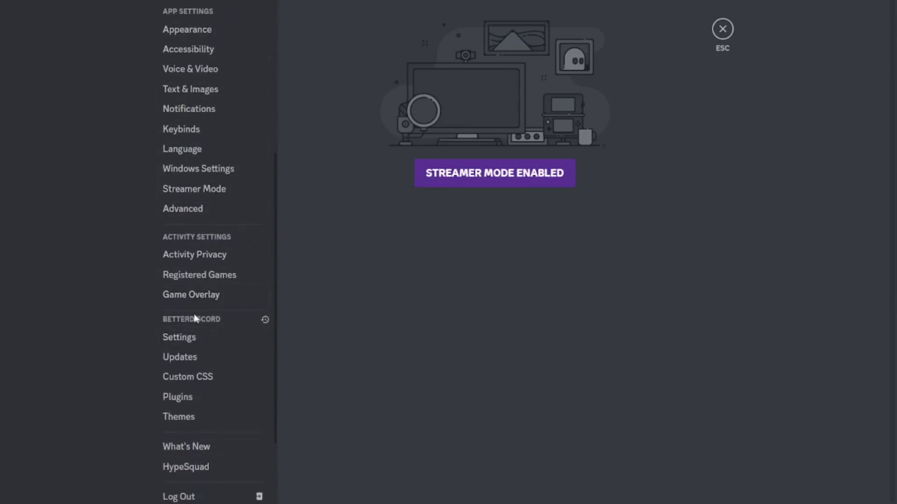
scroll(147, 290, "down", 2)
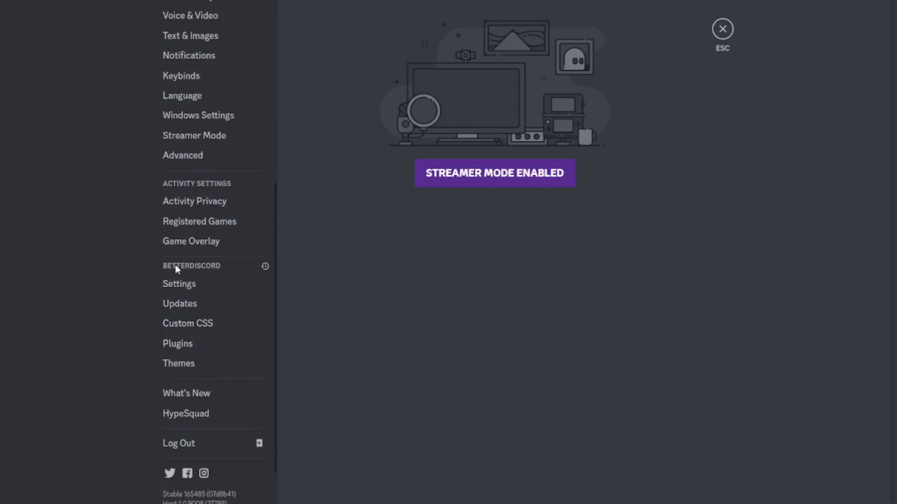
- Open BetterDiscord's empty Plugins page and follow its 'this website' link to betterdiscord.app
left_click(199, 345)
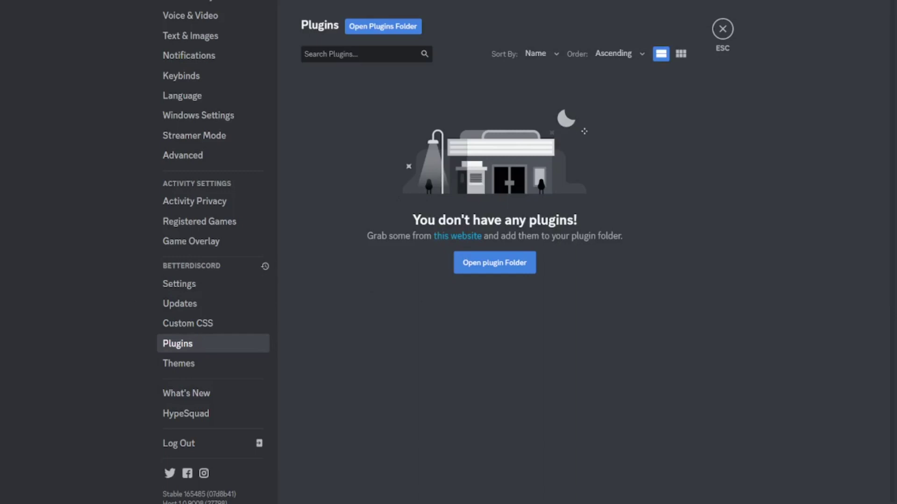
left_click(457, 236)
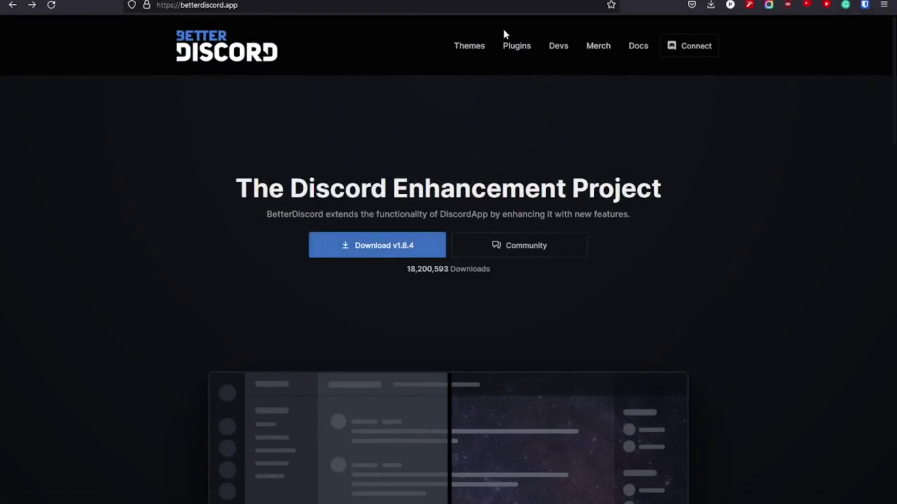
- Browse the betterdiscord.app plugin catalogue down to ServerDetails and download ServerDetails.plugin.js
left_click(525, 50)
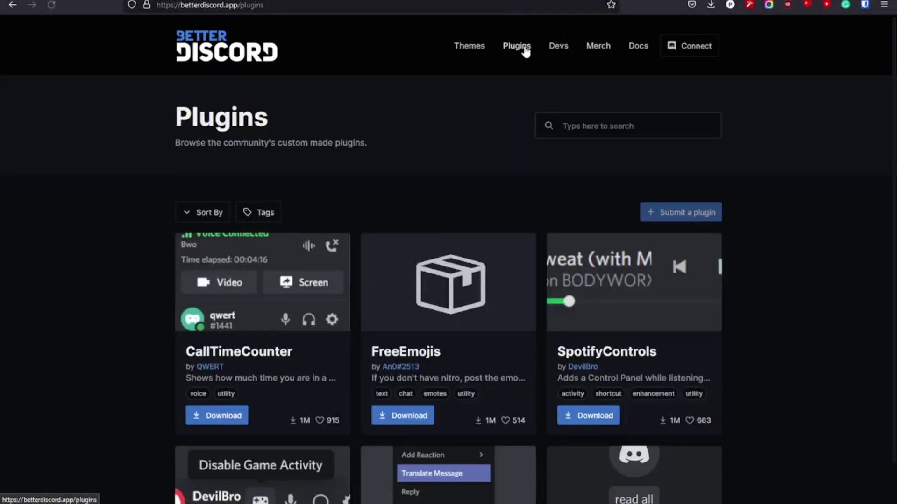
scroll(408, 278, "down", 5)
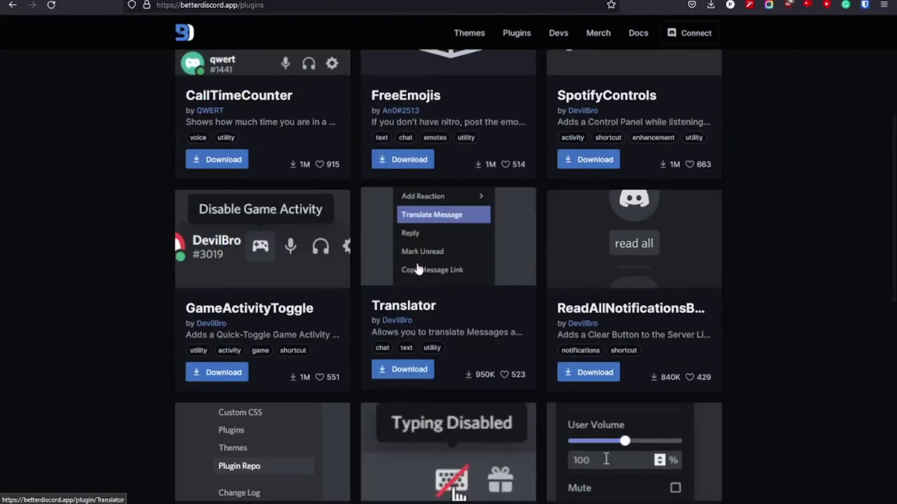
scroll(387, 285, "up", 5)
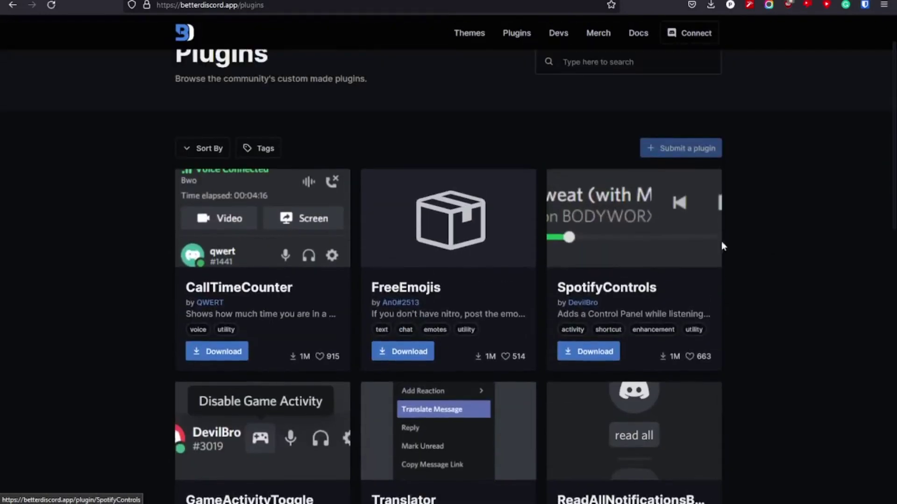
scroll(359, 302, "down", 14)
scroll(360, 297, "down", 15)
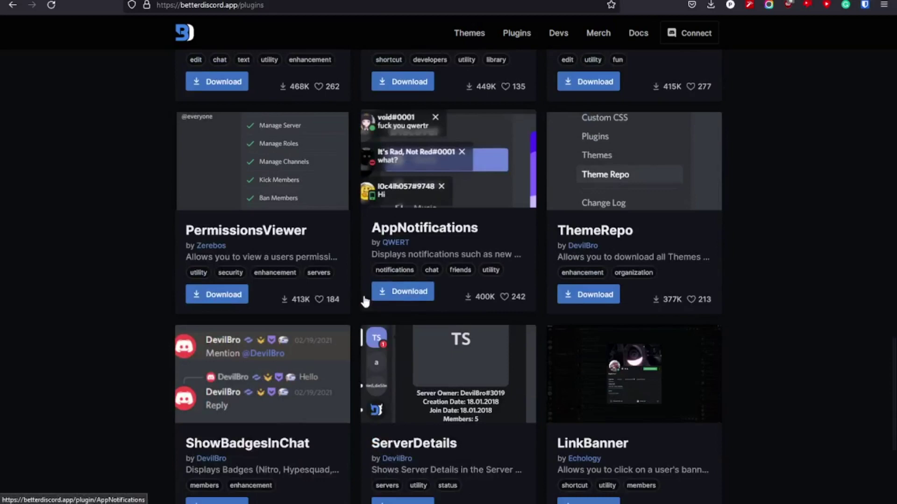
scroll(365, 301, "down", 6)
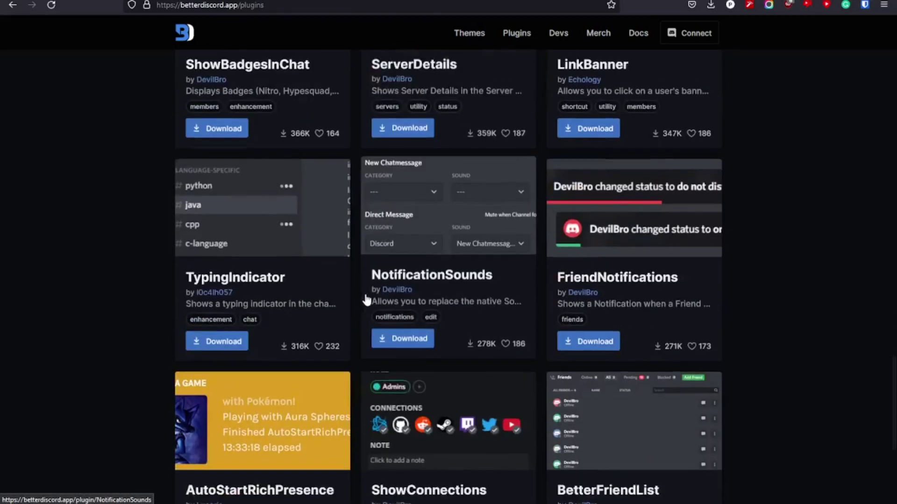
scroll(398, 270, "down", 1)
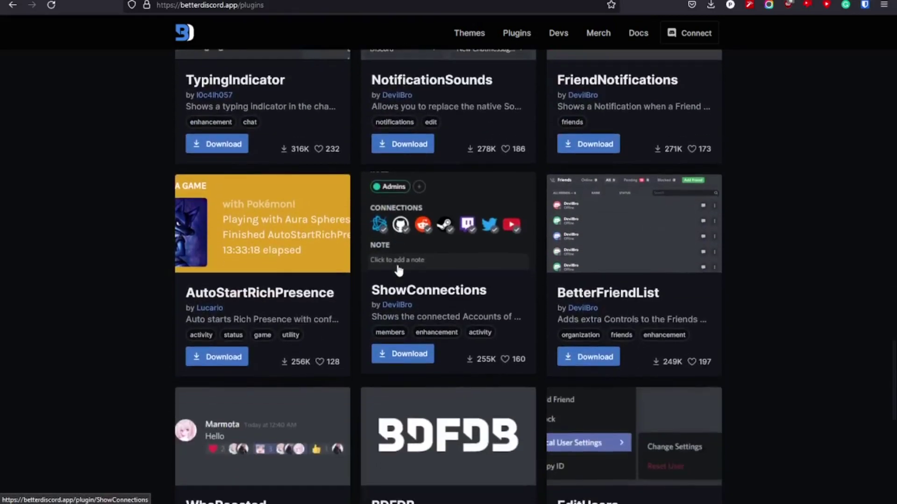
scroll(410, 262, "down", 4)
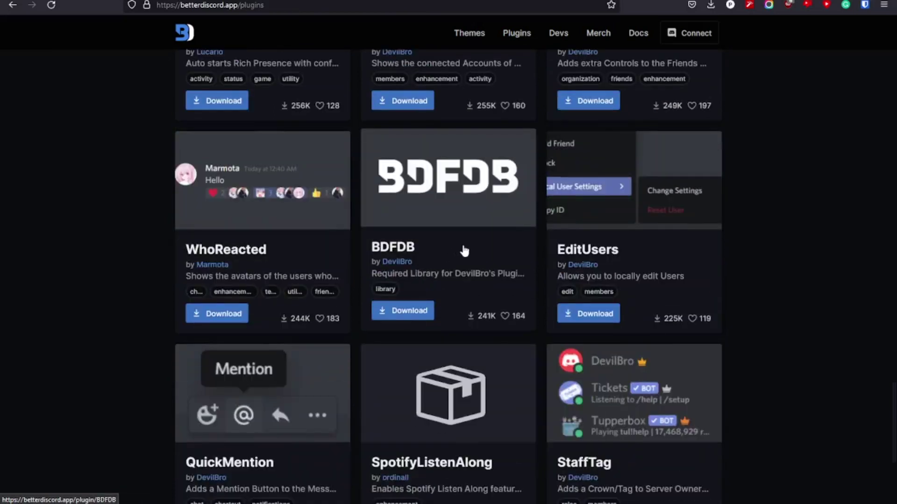
scroll(498, 243, "down", 2)
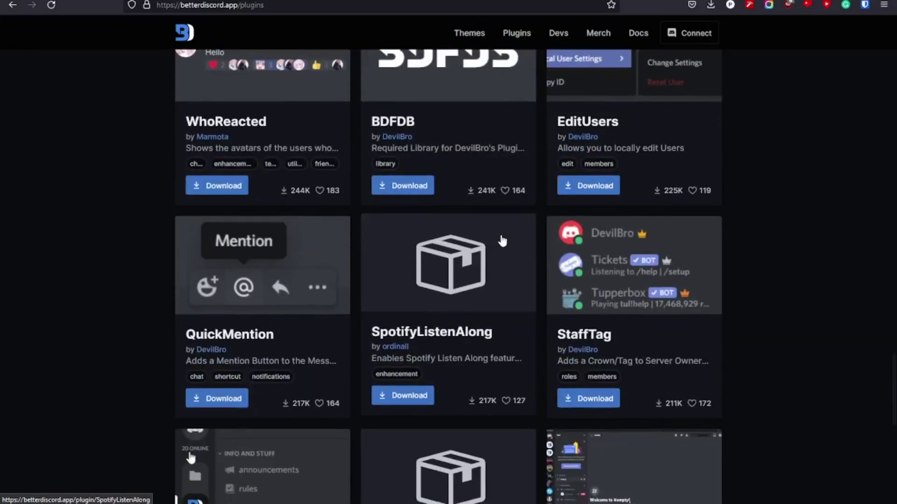
scroll(502, 241, "up", 20)
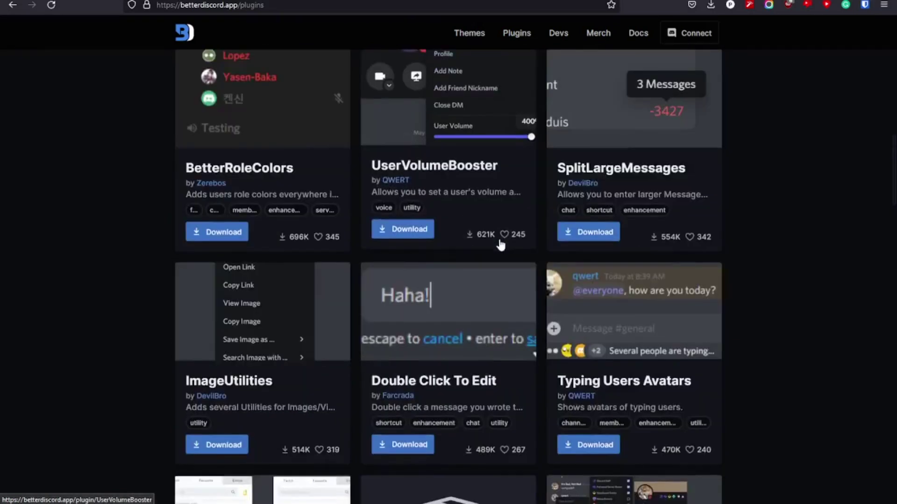
scroll(501, 244, "down", 4)
scroll(500, 244, "down", 3)
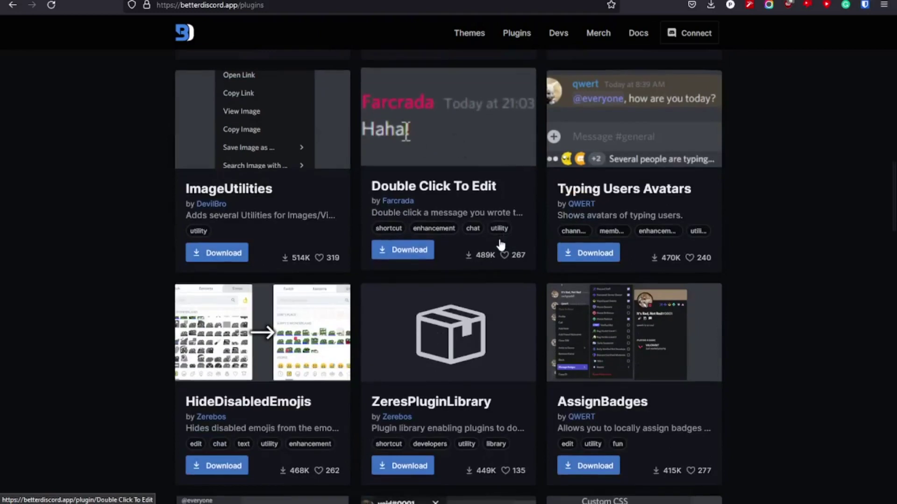
scroll(500, 243, "down", 3)
scroll(499, 242, "down", 3)
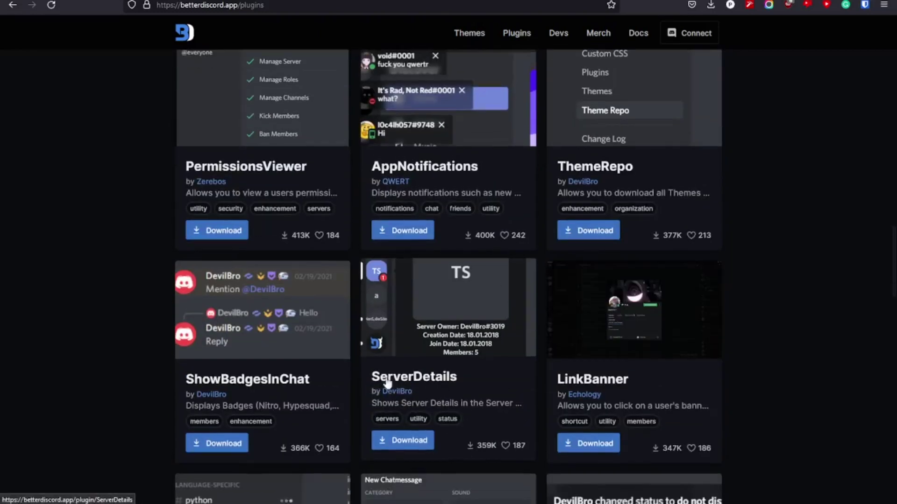
left_click(405, 449)
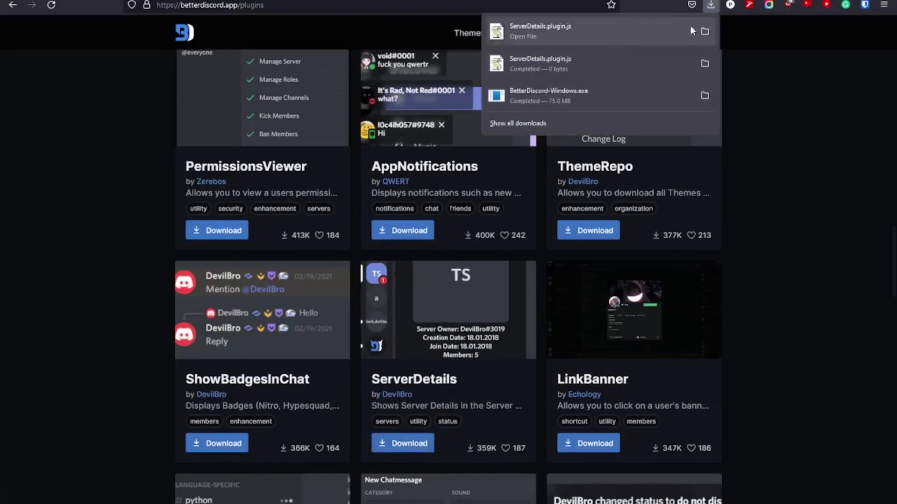
- Copy ServerDetails.plugin.js from the Downloads folder, then close the Explorer window
left_click(704, 31)
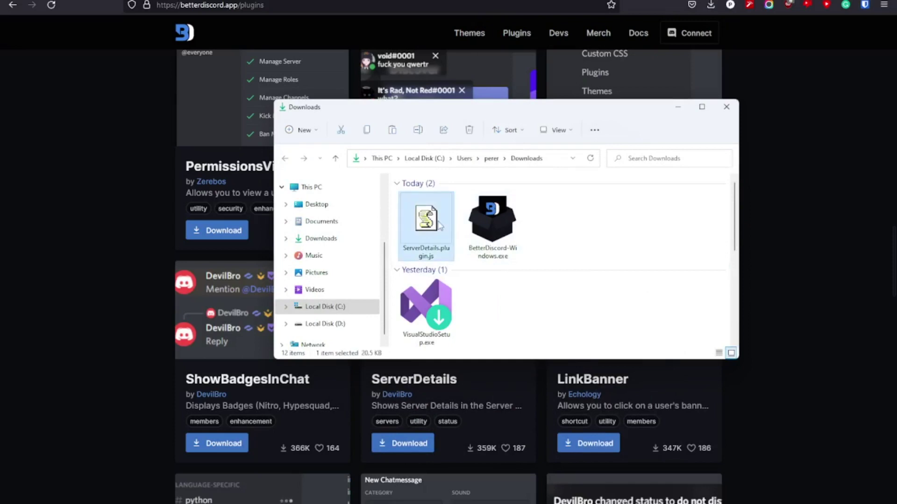
right_click(439, 224)
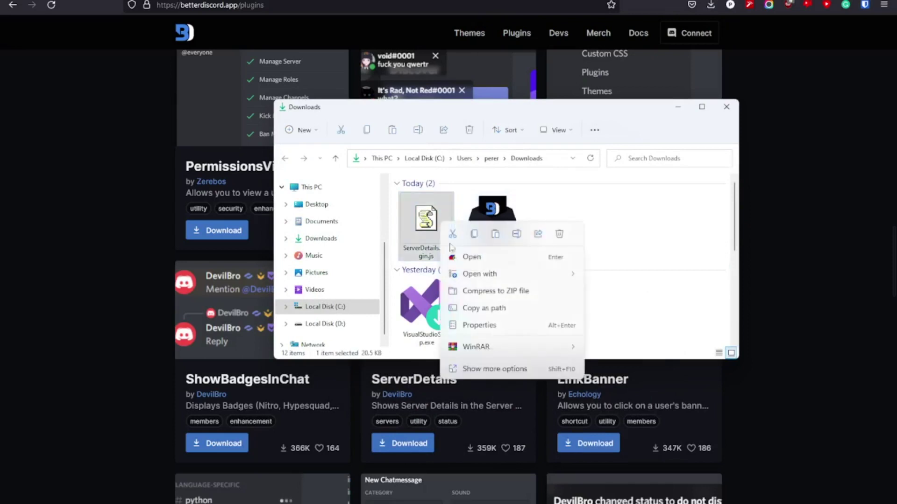
left_click(534, 368)
left_click(542, 286)
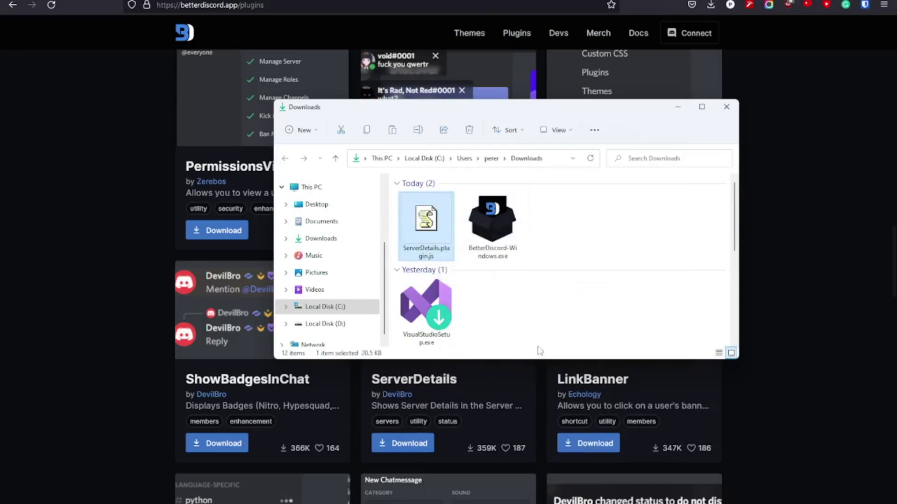
left_click(678, 107)
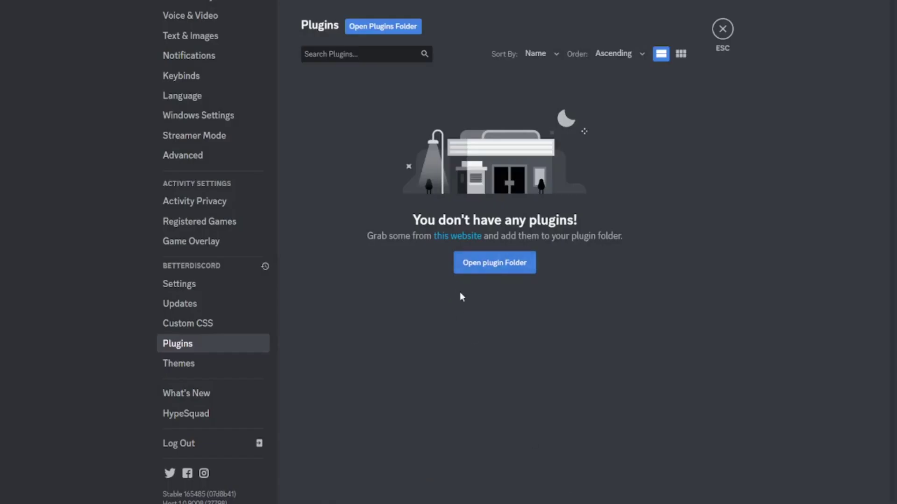
- Paste ServerDetails.plugin.js into the opened BetterDiscord plugins folder
left_click(487, 267)
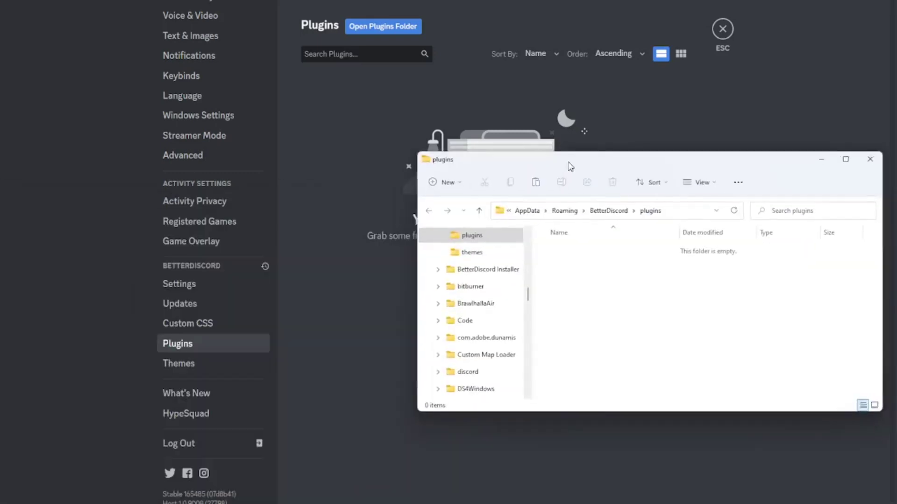
left_click_drag(568, 163, 429, 127)
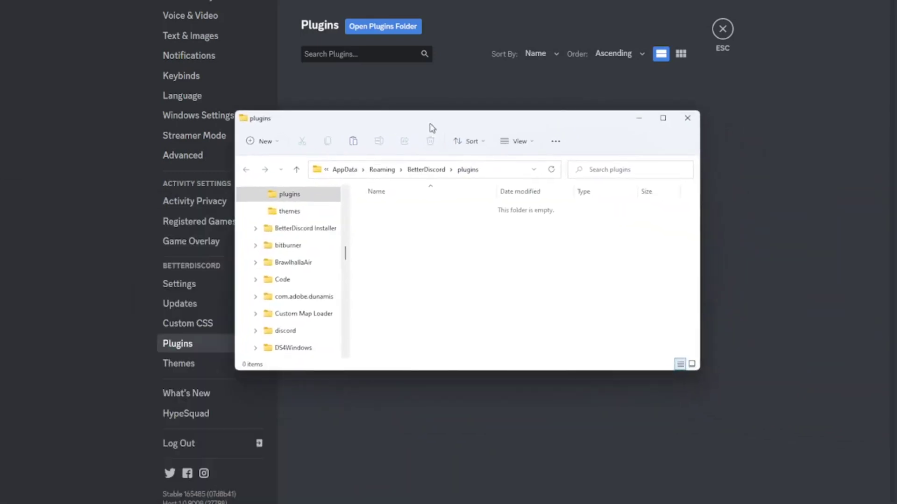
right_click(424, 251)
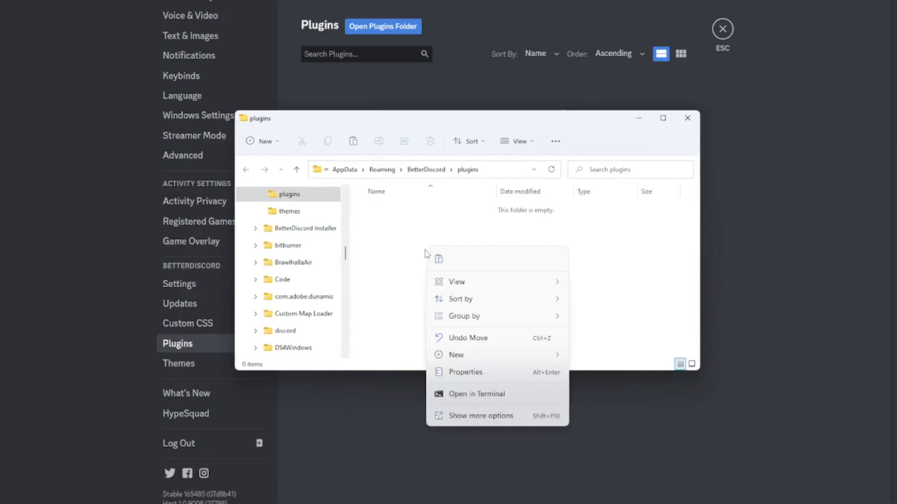
left_click(468, 415)
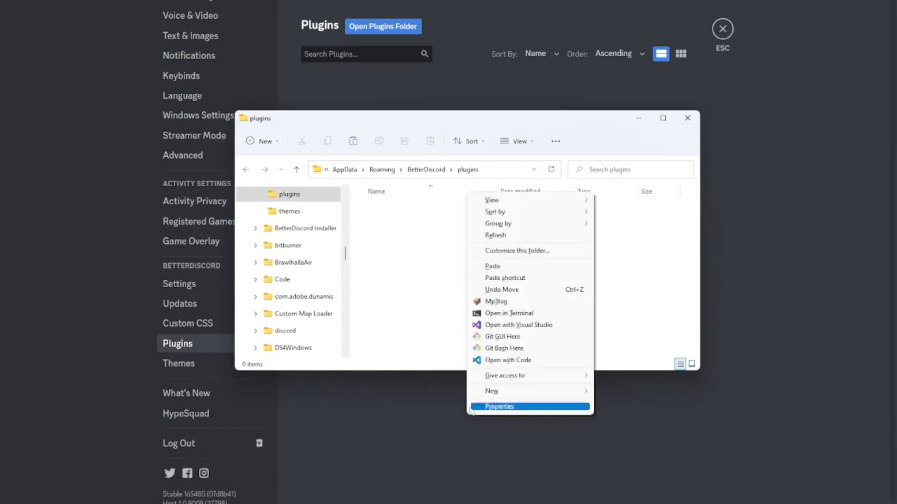
left_click(493, 267)
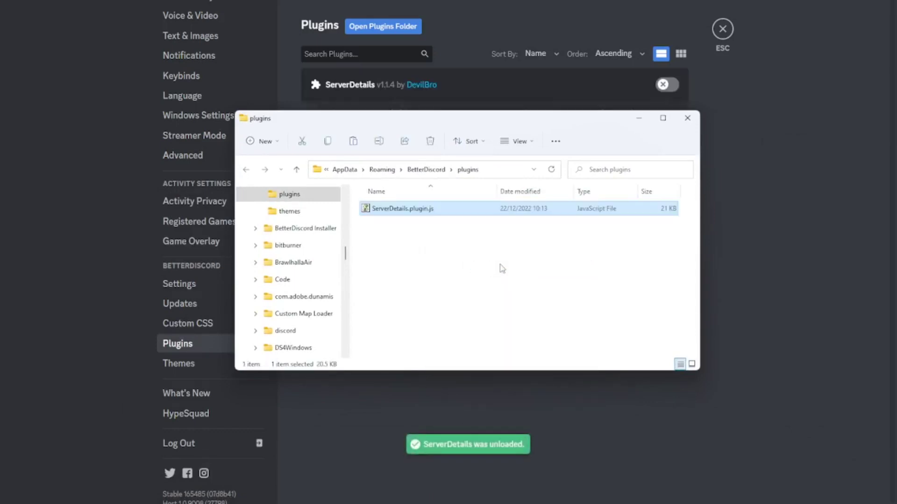
- Minimize the folder window and open ServerDetails' settings, which report a missing library
left_click_drag(485, 120, 373, 139)
left_click(527, 140)
left_click(635, 143)
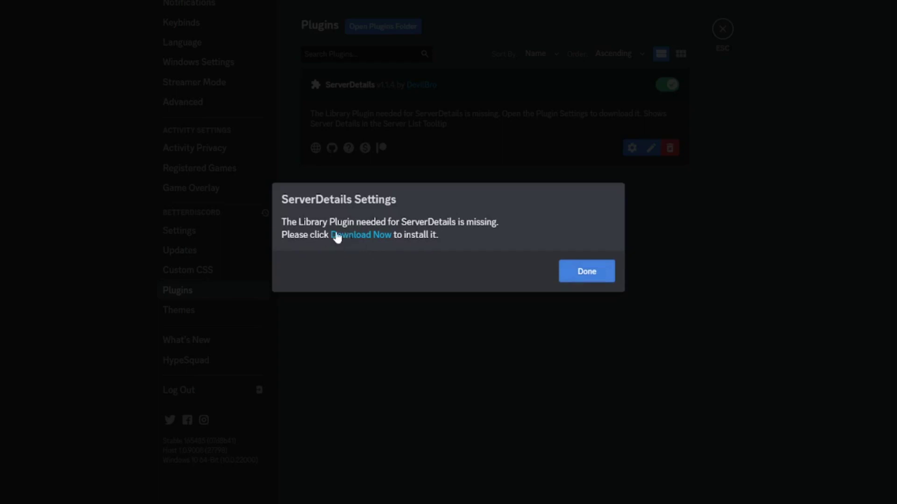
- Download the missing BDFDB library from the ServerDetails dialog, then close it
left_click(366, 235)
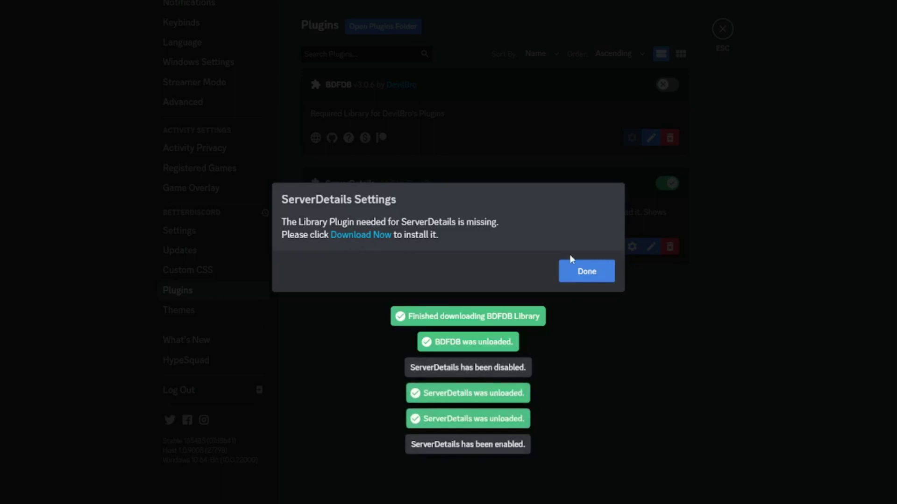
left_click(584, 280)
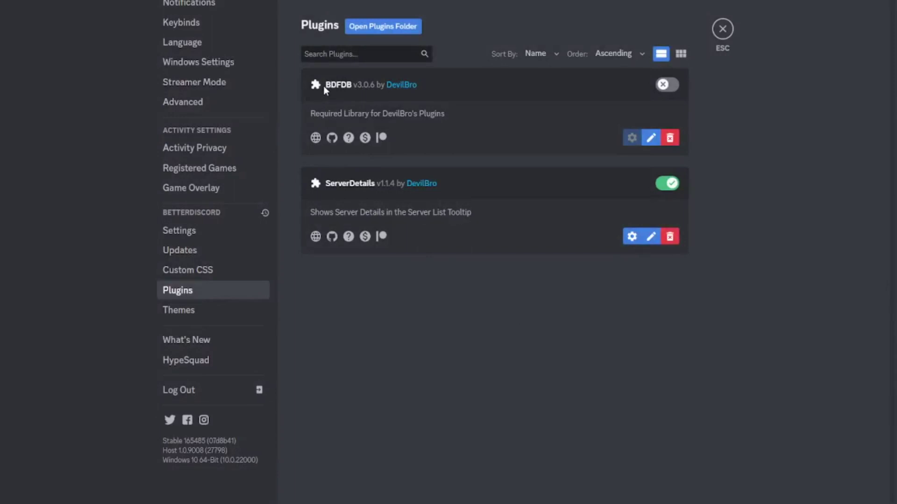
- Highlight the BDFDB and ServerDetails names and descriptions to read them
left_click_drag(417, 85, 353, 85)
left_click_drag(326, 183, 363, 183)
left_click(542, 155)
left_click_drag(388, 114, 450, 117)
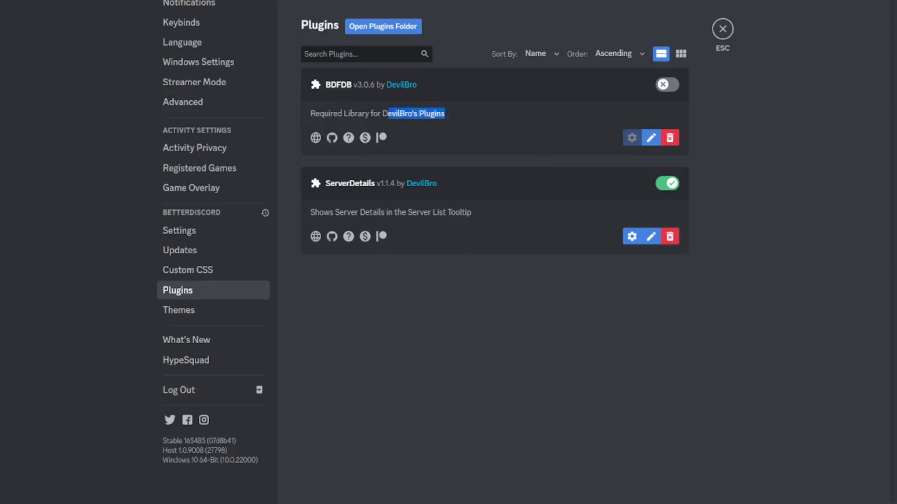
left_click_drag(310, 113, 454, 116)
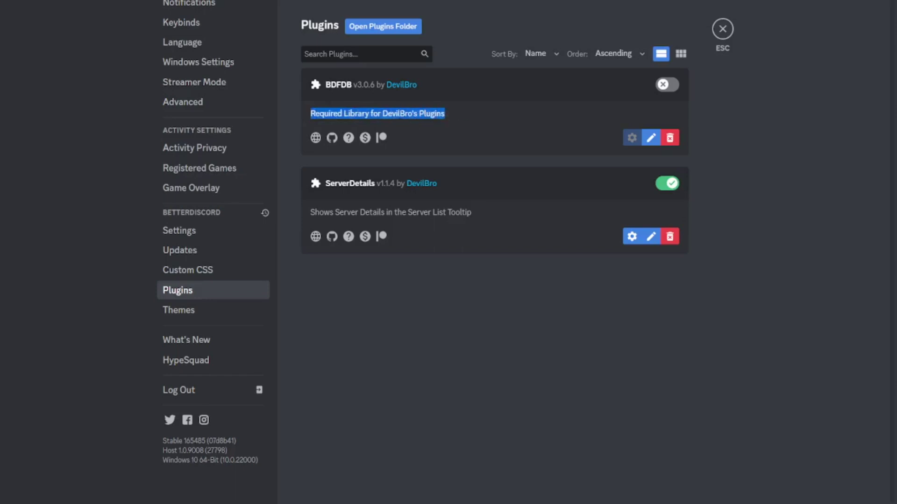
left_click(434, 128)
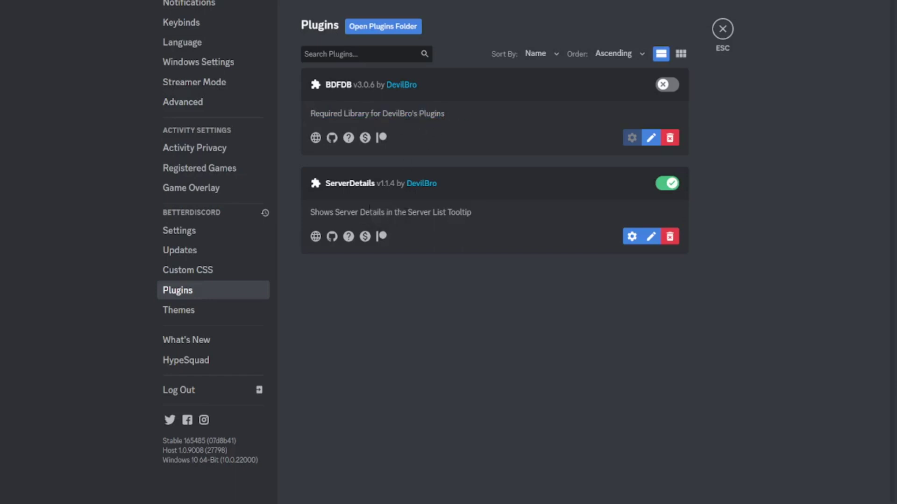
left_click_drag(451, 212, 367, 196)
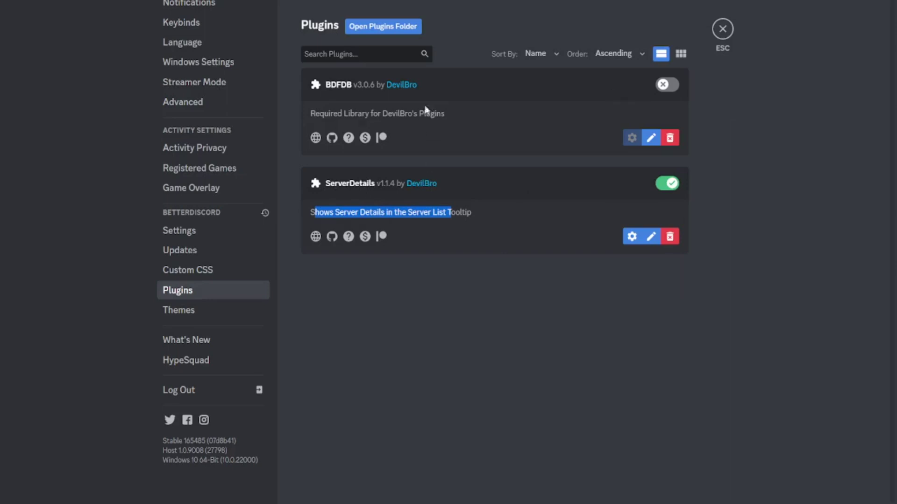
- Enable BDFDB, then toggle ServerDetails off and back on
left_click(672, 85)
left_click(671, 185)
left_click(671, 185)
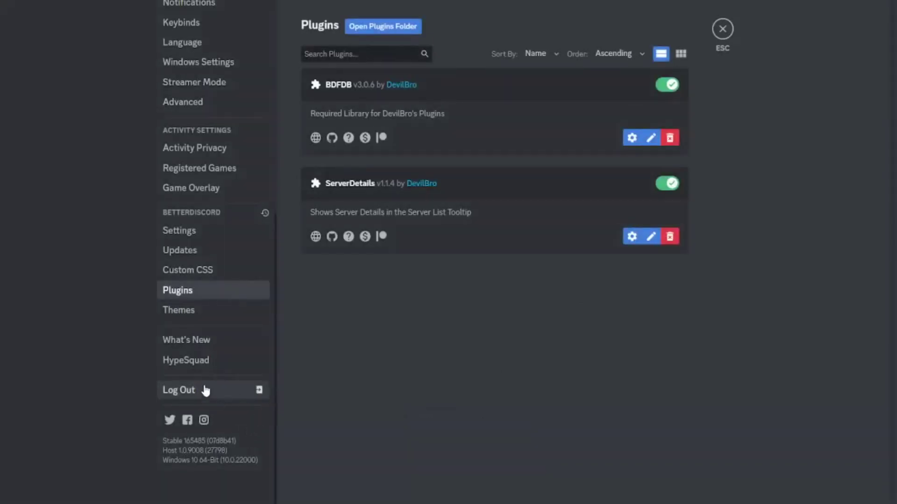
- Close settings and check the RLBot server's details card from its server icon
left_click(724, 36)
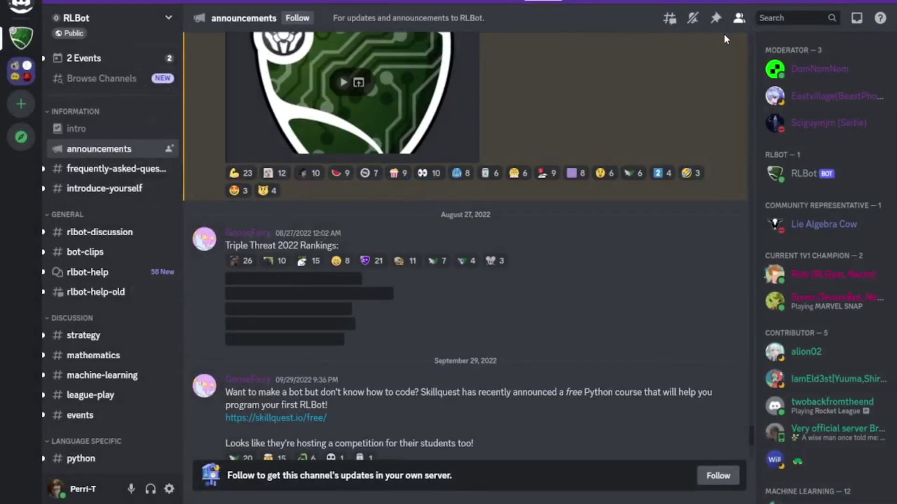
mouse_move(19, 43)
- Enable the ZeresPluginLibrary and BetterAnimations plugins on the BetterDiscord Plugins page
left_click(168, 494)
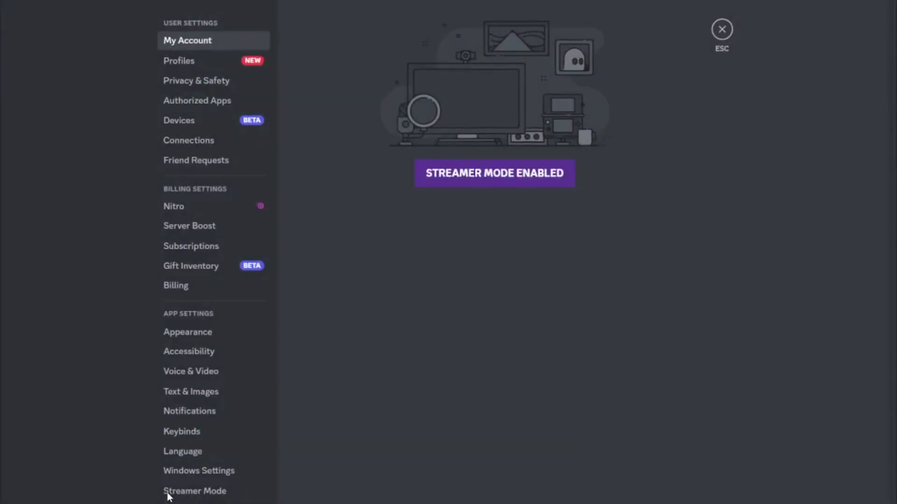
scroll(165, 353, "down", 8)
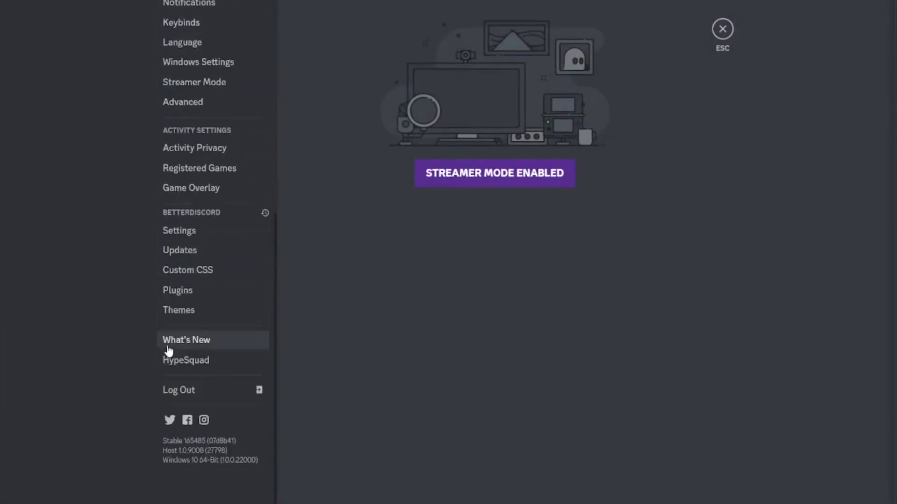
left_click(194, 293)
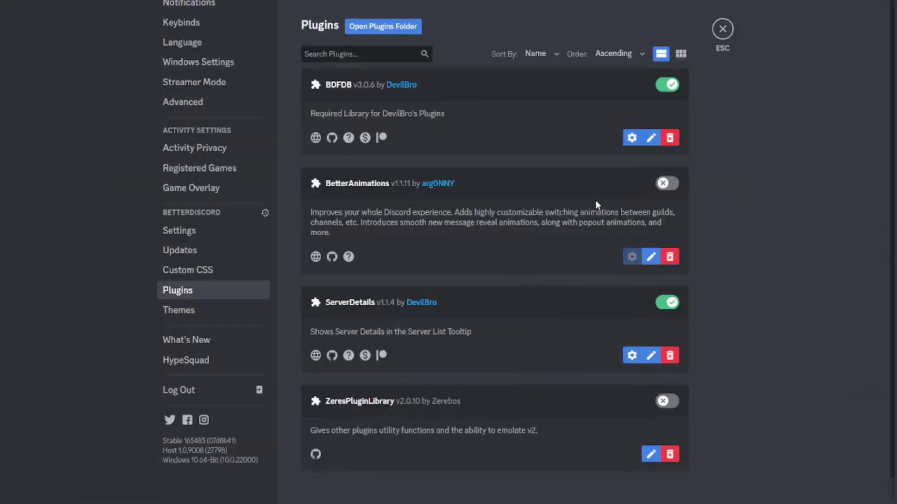
left_click(667, 401)
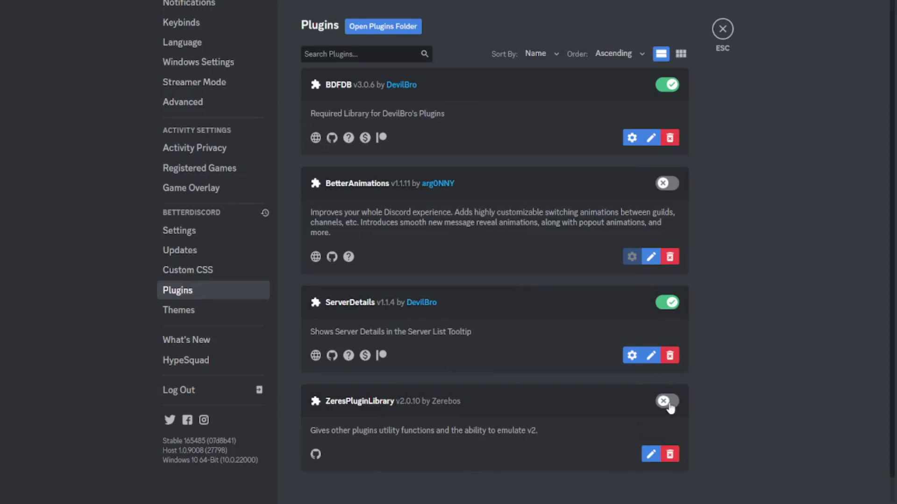
left_click(667, 184)
left_click_drag(393, 187, 316, 184)
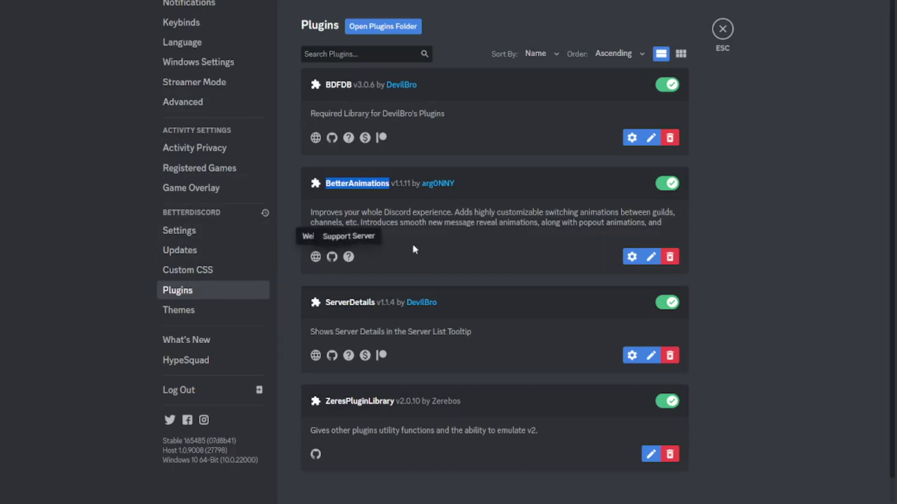
- Peek at BetterAnimations' source code, close it, then open the plugin's Settings dialog
left_click(654, 256)
left_click(654, 256)
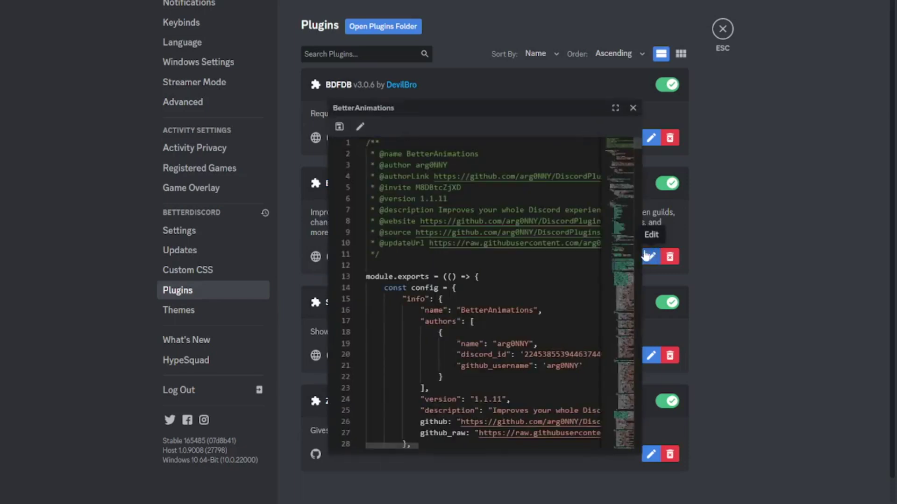
left_click(618, 109)
left_click(631, 257)
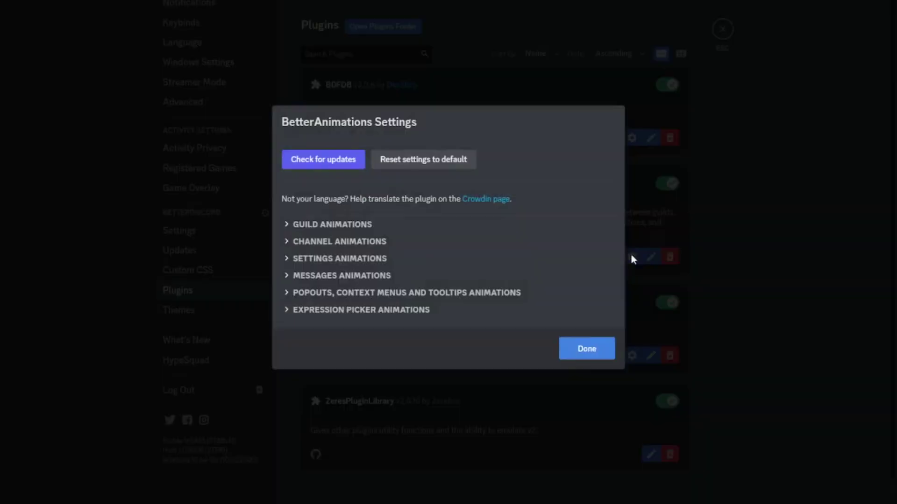